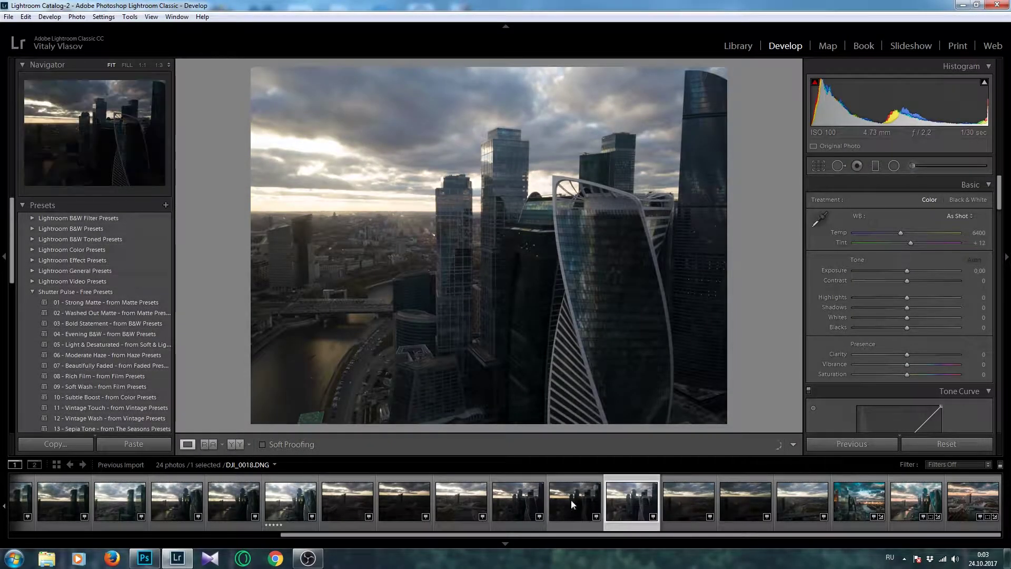
- Merge the three bracketed Moscow City DNGs into one HDR photo via Photo Merge > HDR
left_click(514, 500, "shift")
right_click(513, 498)
left_click(637, 264)
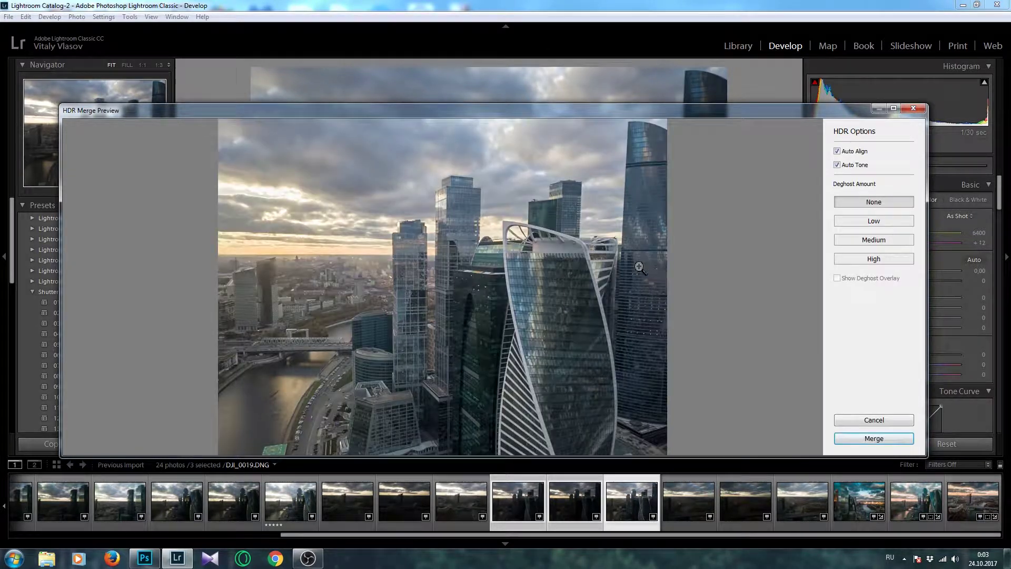
left_click(874, 438)
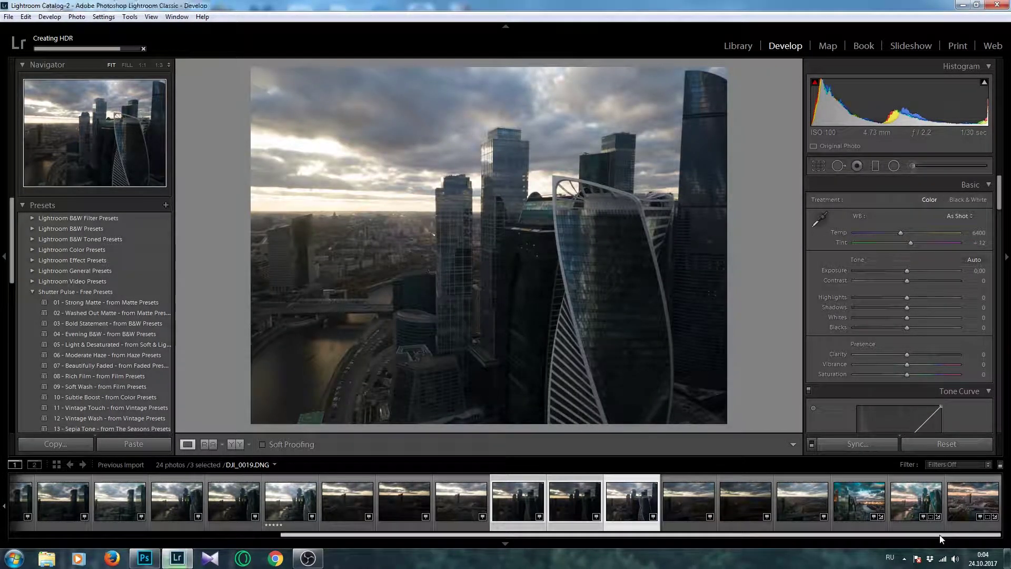
- On the HDR, set Highlights -100, raise Exposure, lift Shadows, deepen Blacks, and add a gentle curve point
left_click(967, 507)
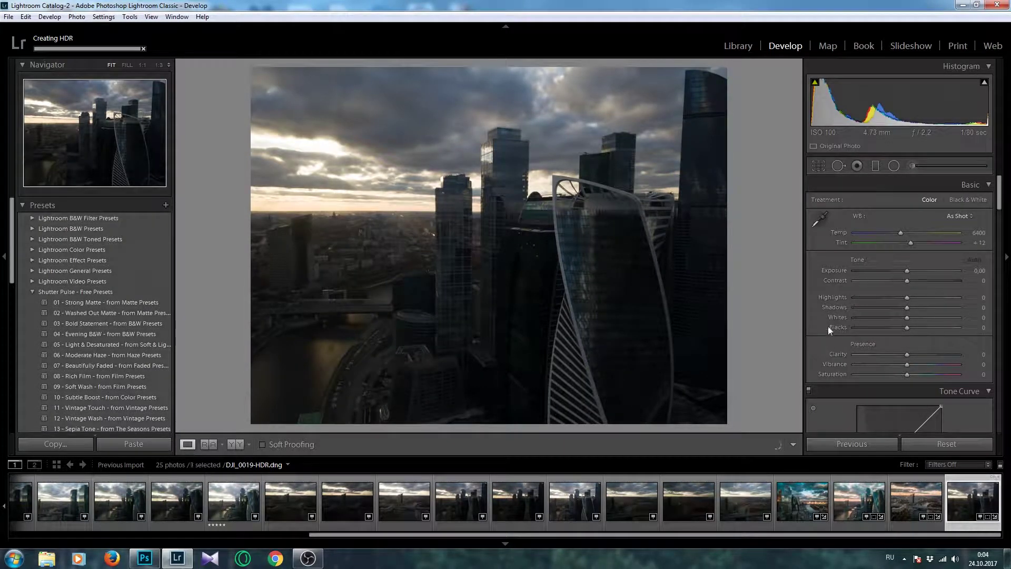
left_click_drag(906, 298, 843, 297)
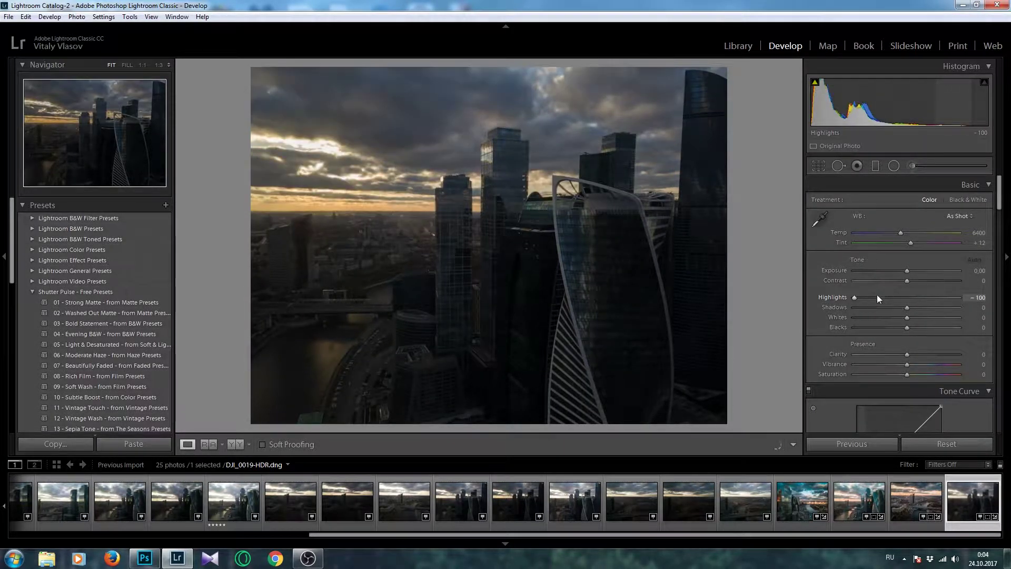
left_click_drag(907, 271, 915, 270)
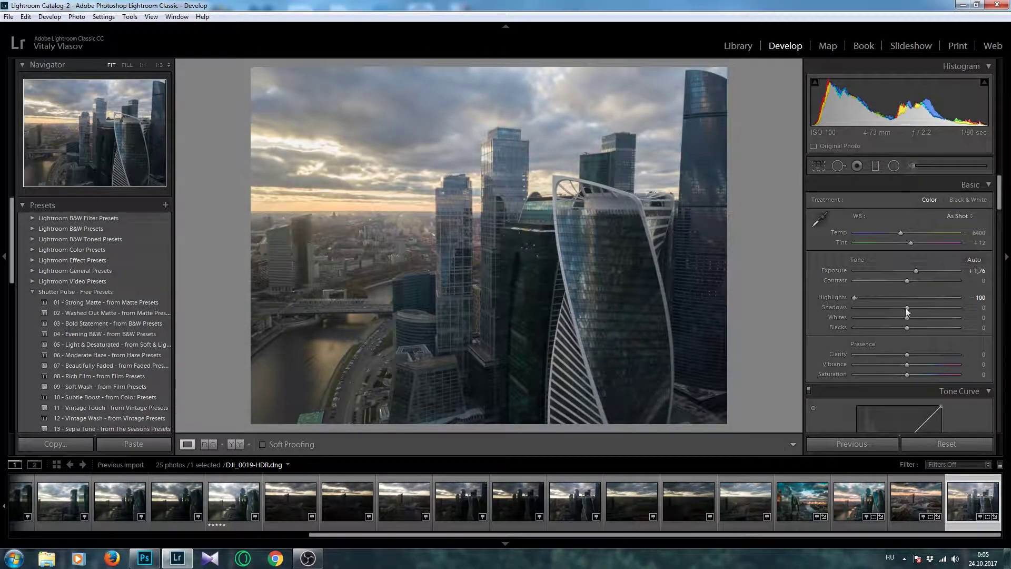
mouse_move(903, 320)
left_mouse_down()
mouse_move(897, 330)
mouse_move(925, 355)
mouse_move(902, 364)
left_mouse_up()
scroll(817, 352, "down", 3)
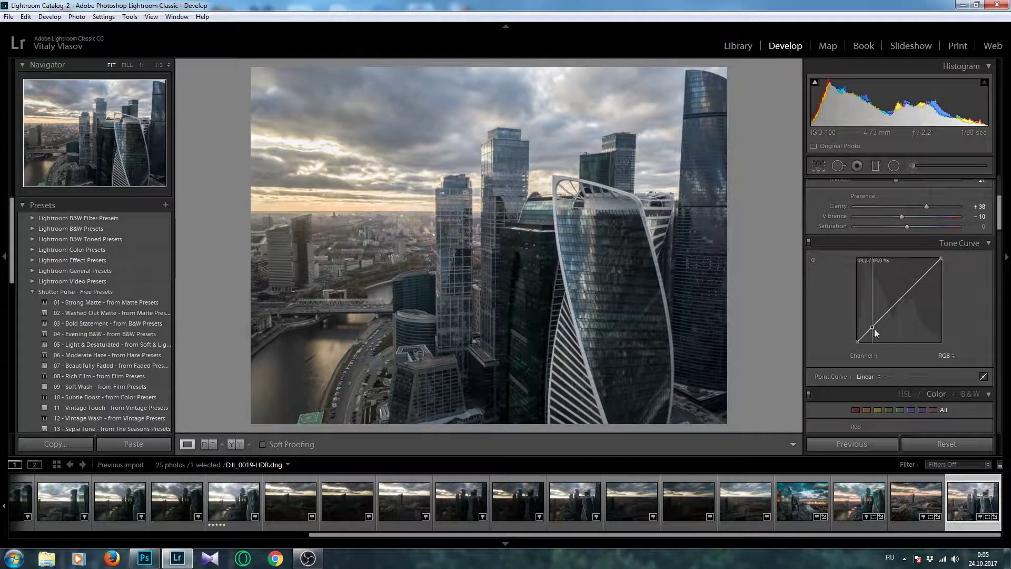
left_click_drag(877, 321, 878, 327)
- Enable lens profile corrections and set Camera Calibration Blue Primary Hue to -63
scroll(817, 345, "down", 3)
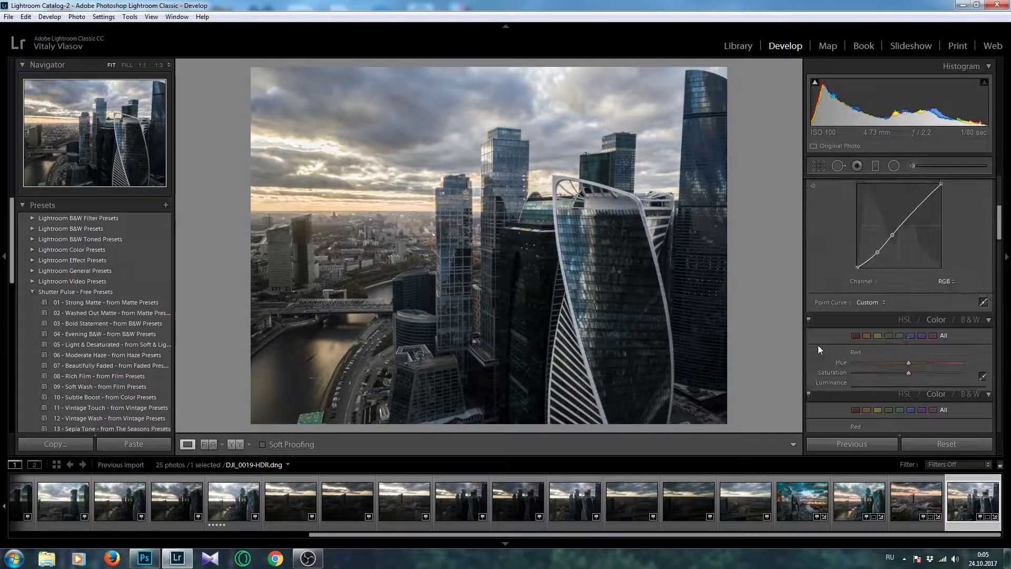
scroll(817, 345, "down", 3)
scroll(816, 343, "down", 3)
scroll(819, 337, "down", 3)
left_click(815, 243)
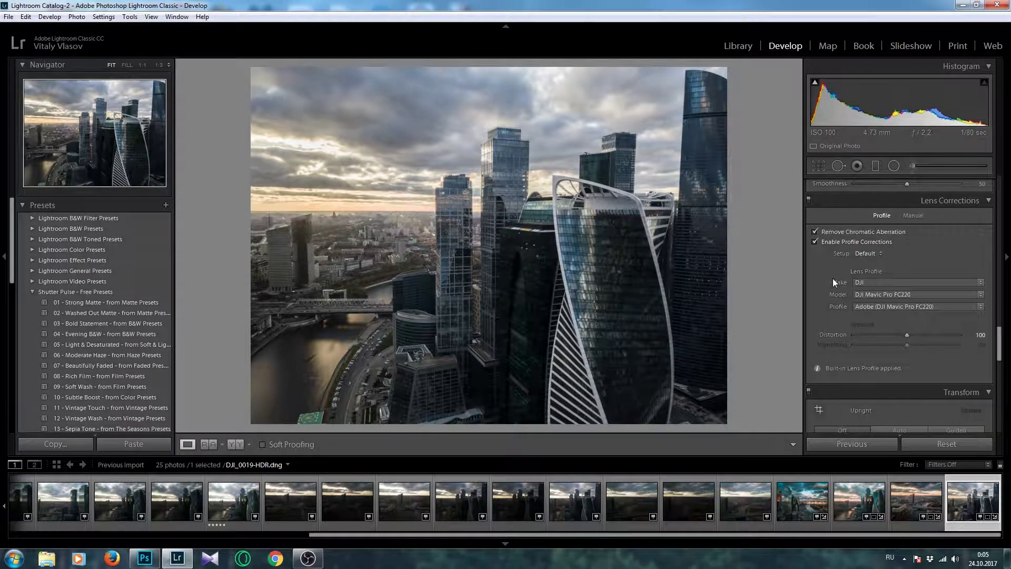
scroll(824, 311, "down", 3)
scroll(823, 322, "down", 5)
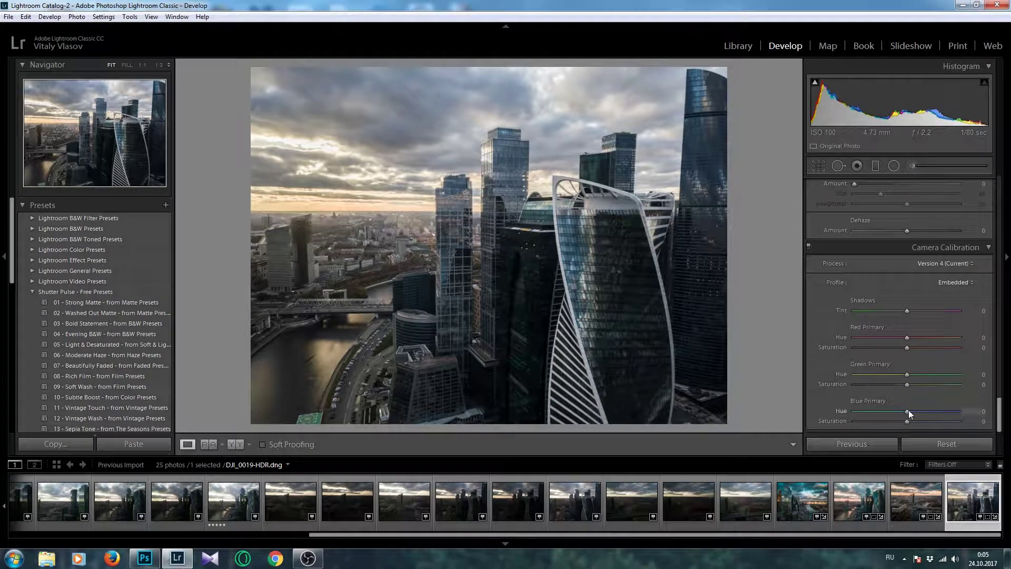
left_click_drag(906, 410, 874, 411)
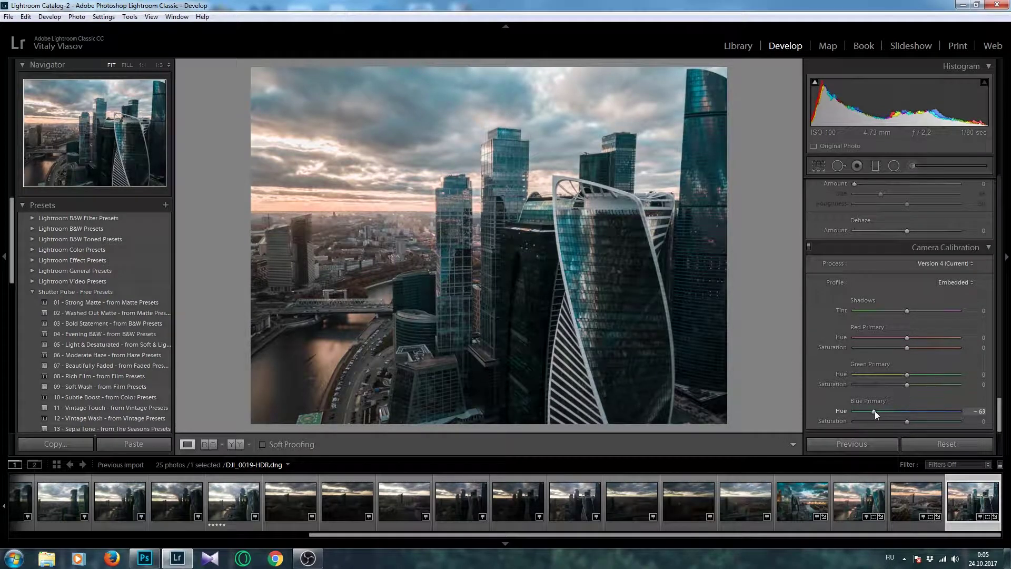
- In HSL, lower Magenta and Green saturation and raise Blue saturation
scroll(824, 384, "up", 5)
scroll(823, 385, "up", 5)
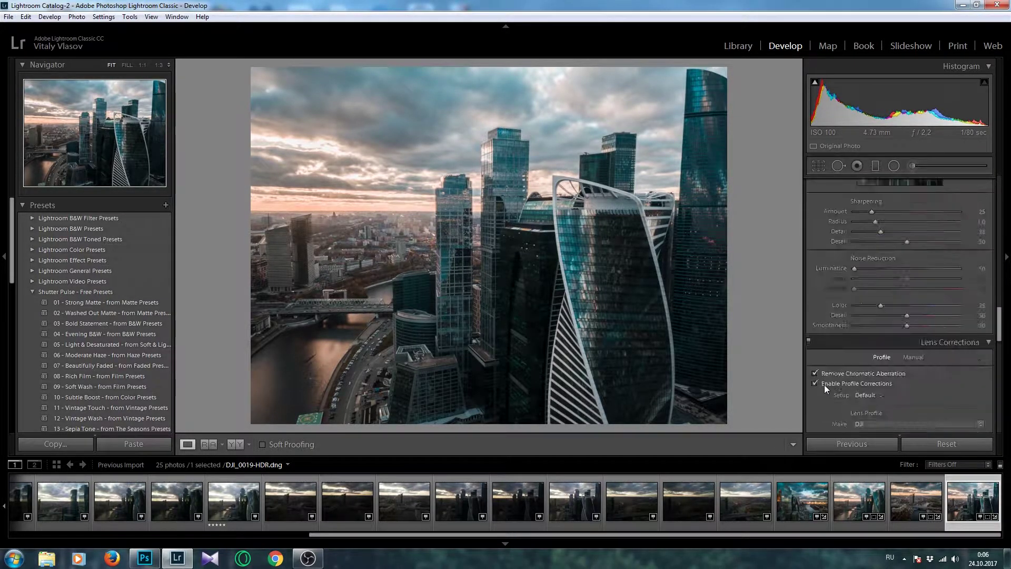
scroll(823, 384, "up", 3)
left_click_drag(841, 325, 822, 325)
scroll(836, 337, "up", 2)
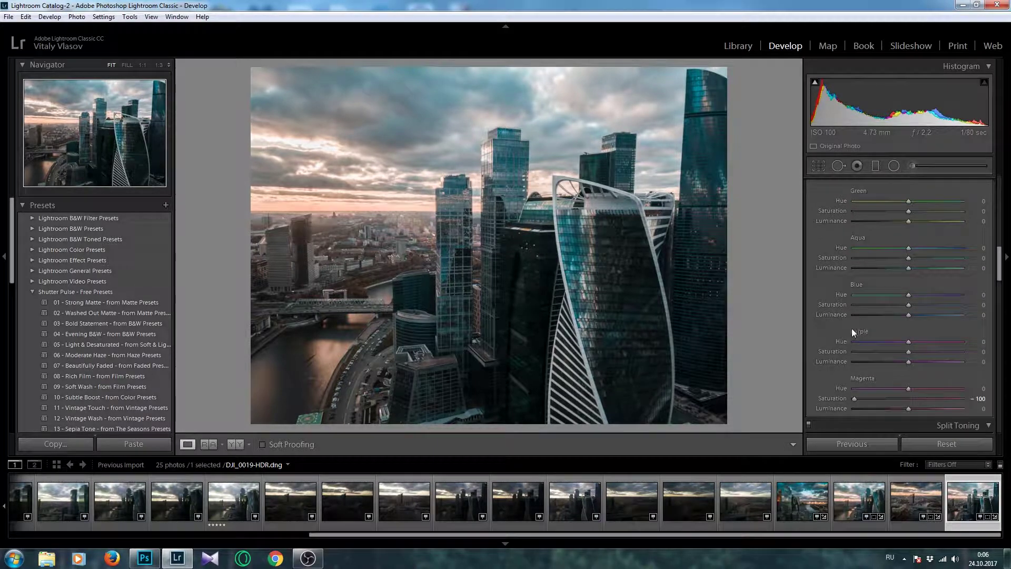
left_click_drag(909, 305, 915, 304)
scroll(833, 305, "up", 2)
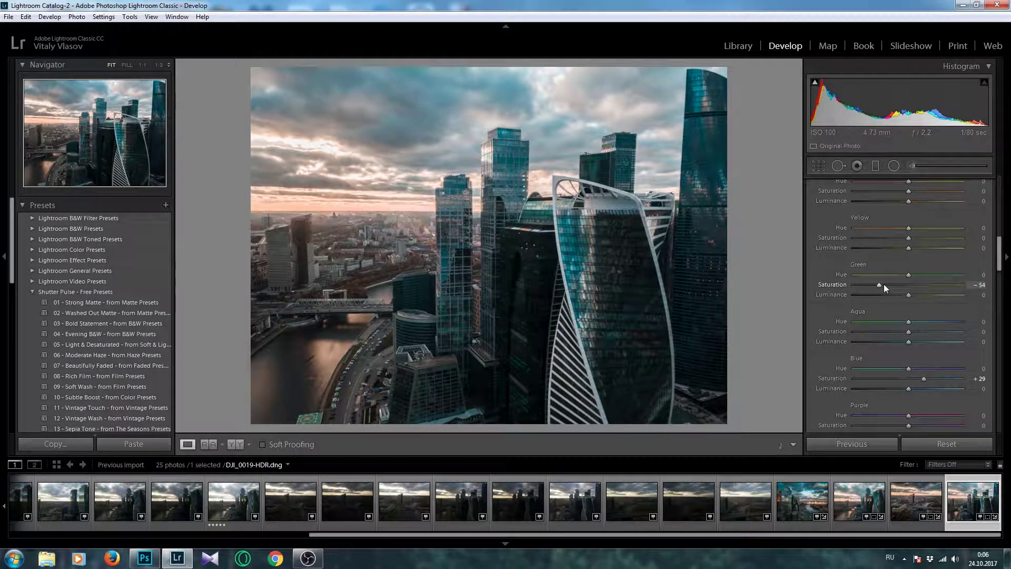
scroll(822, 317, "down", 5)
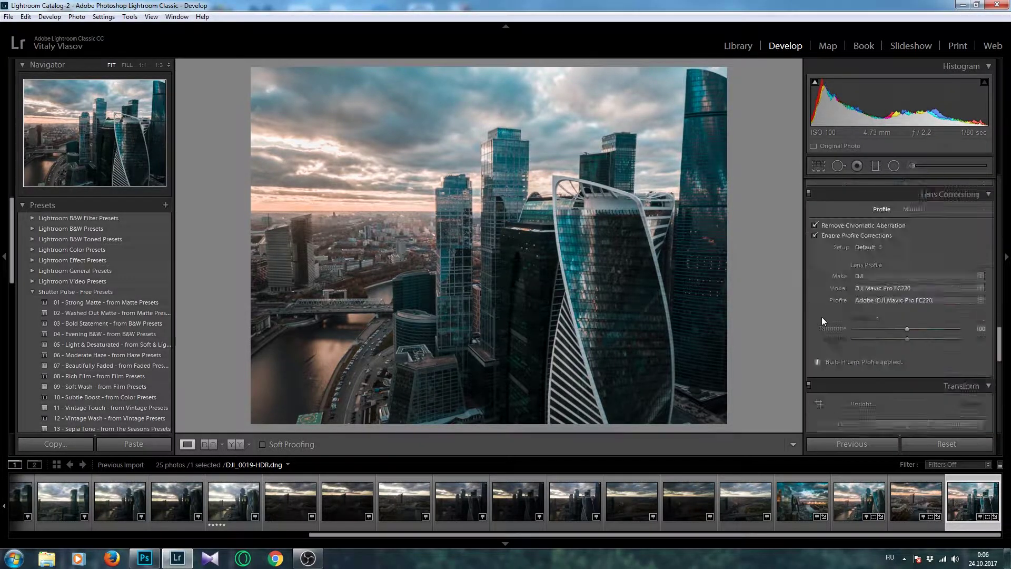
scroll(821, 317, "down", 5)
- Compare Before/After with the backslash key, then send the photo to Adobe Photoshop via Edit In
key("backslash")
key("backslash")
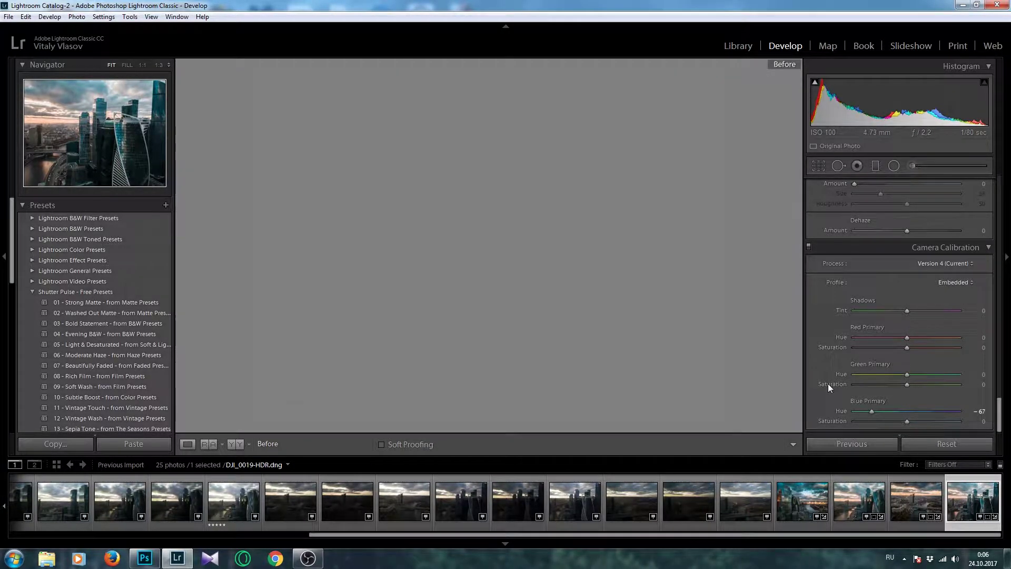
key("backslash")
key("backslash")
key("backslash")
key("backslash")
right_click(925, 420)
mouse_move(924, 261)
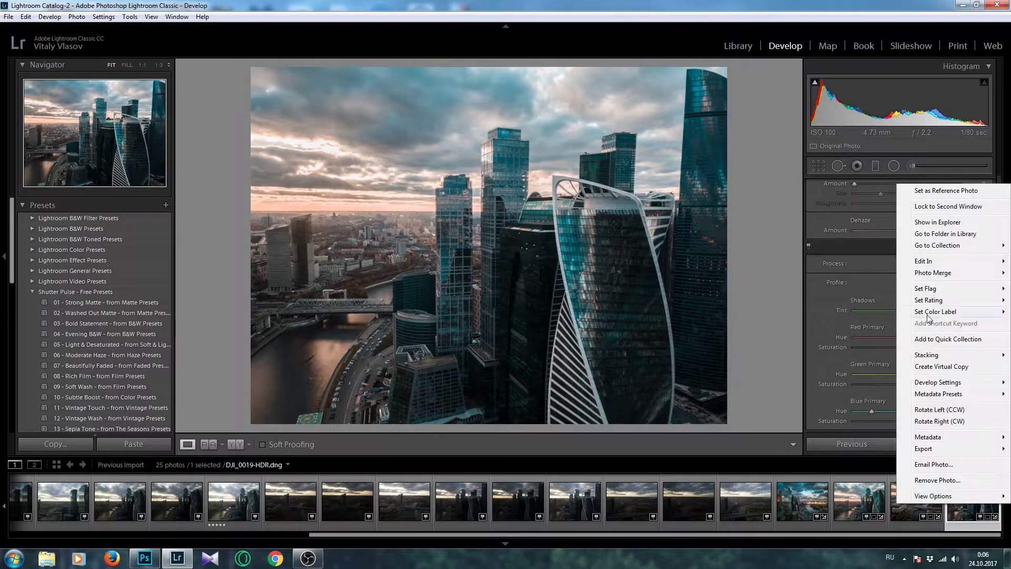
left_click(762, 260)
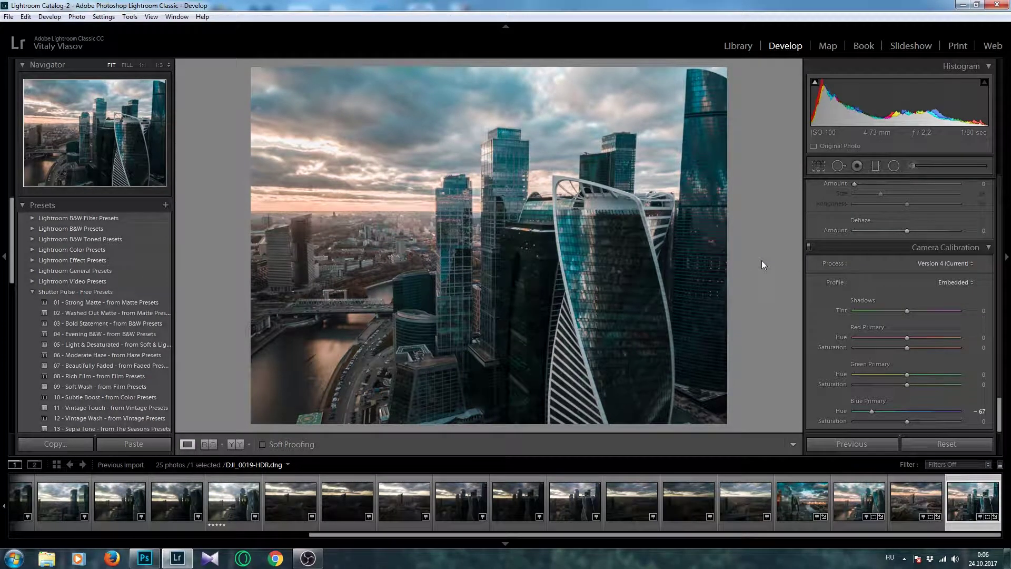
left_click(581, 296)
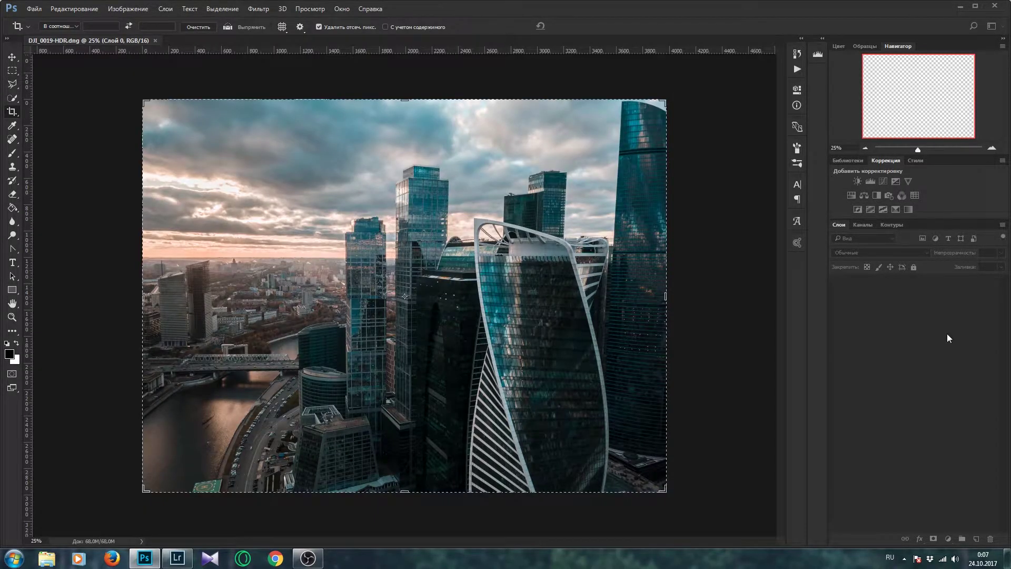
- On a new layer, paint a soft-edged white brush dab over the twisted tower
left_click(16, 59)
left_click(975, 7)
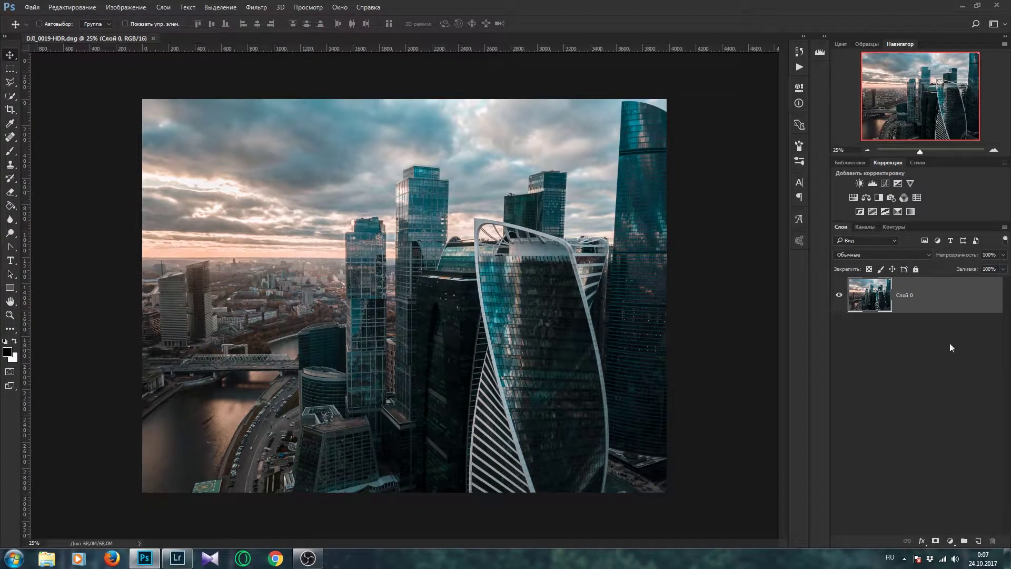
left_click(977, 540)
key("b")
right_click(378, 287)
key("Return")
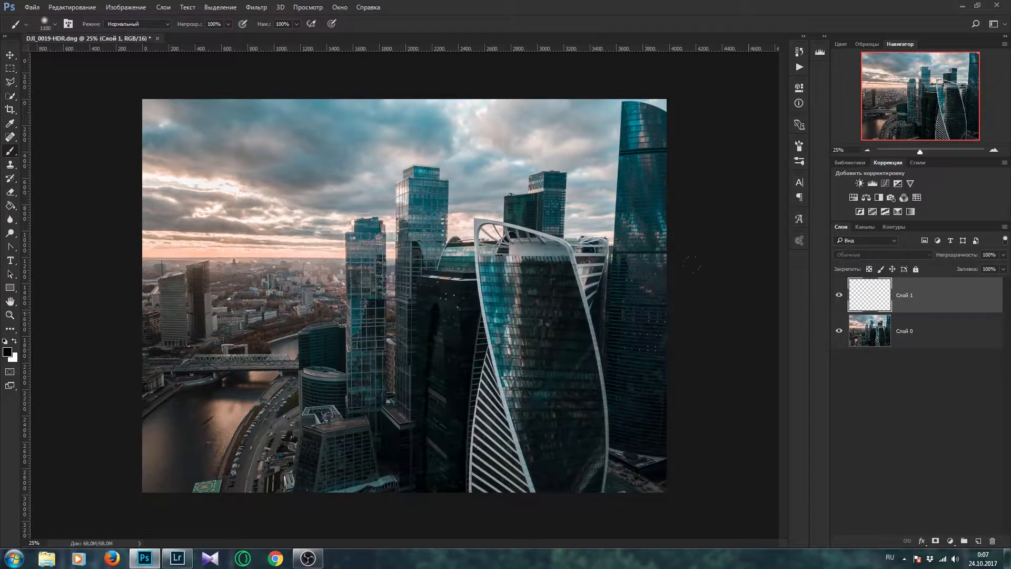
key("z")
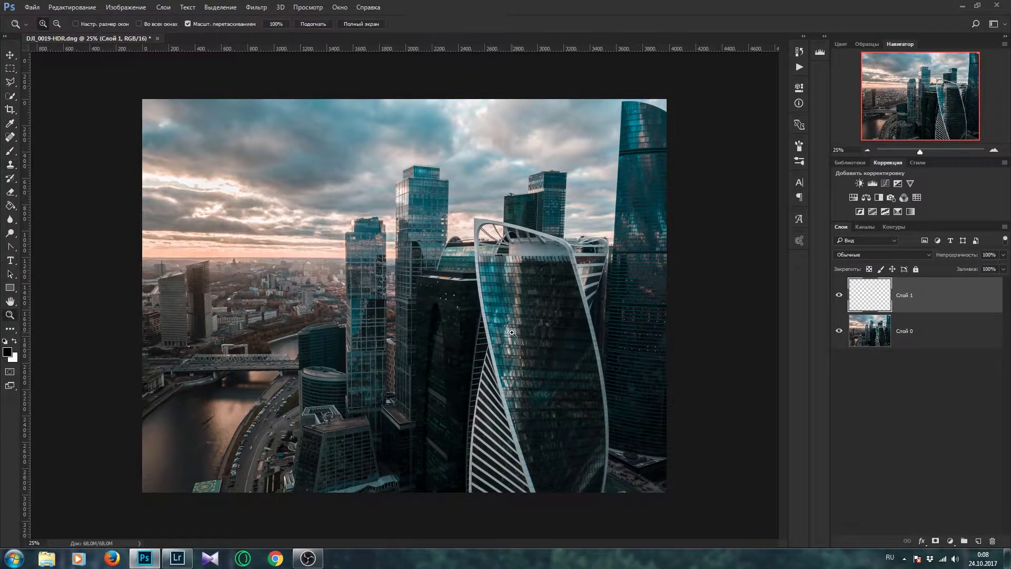
key("b")
left_click(512, 317)
- Duplicate the dab, enlarge the copy into a big glow, and move the original into the upper-left sky
key("ctrl+j")
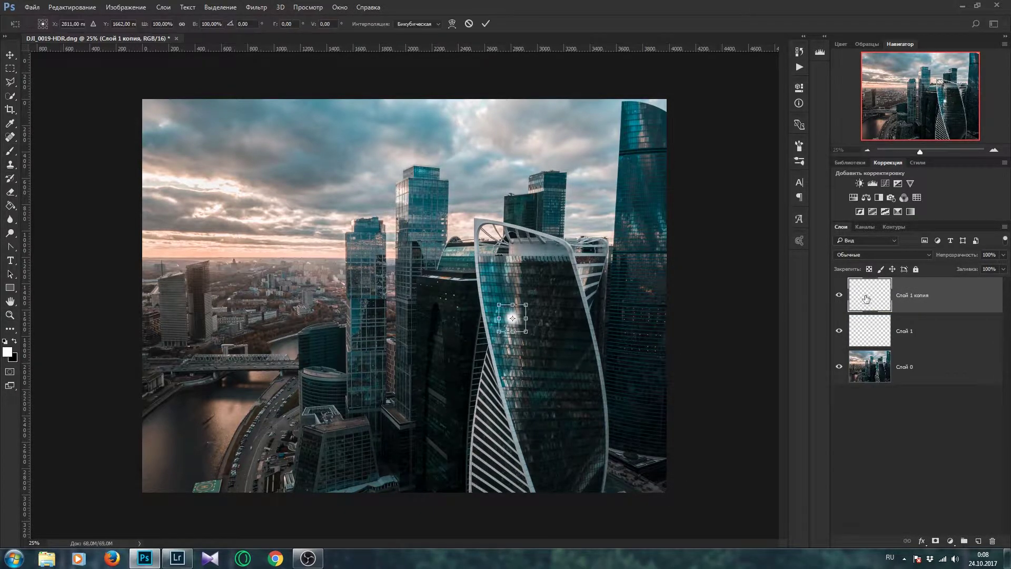
key("ctrl+minus")
key("ctrl+t")
left_click_drag(474, 323, 644, 441)
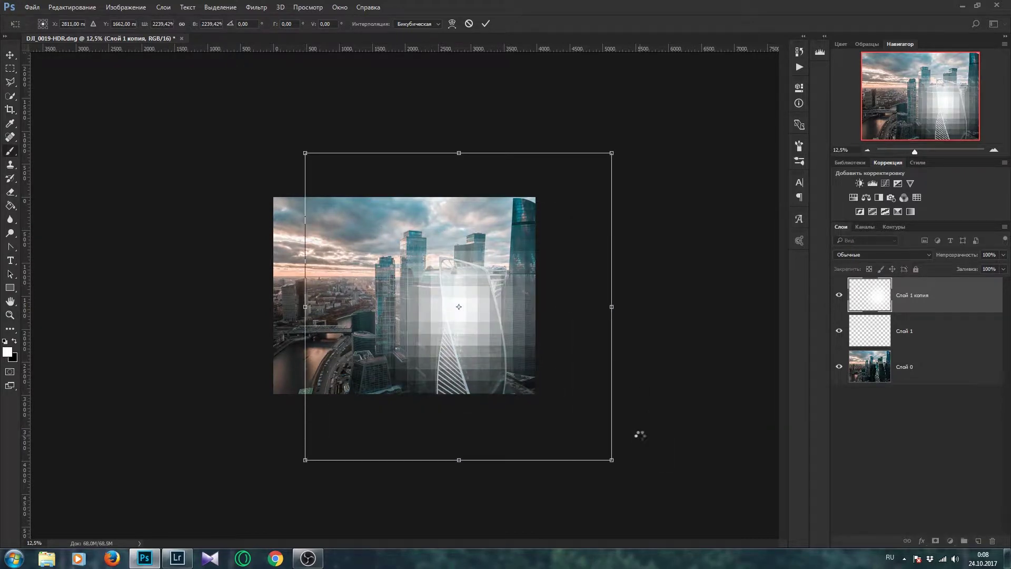
key("Return")
right_click(927, 332)
left_click(915, 345)
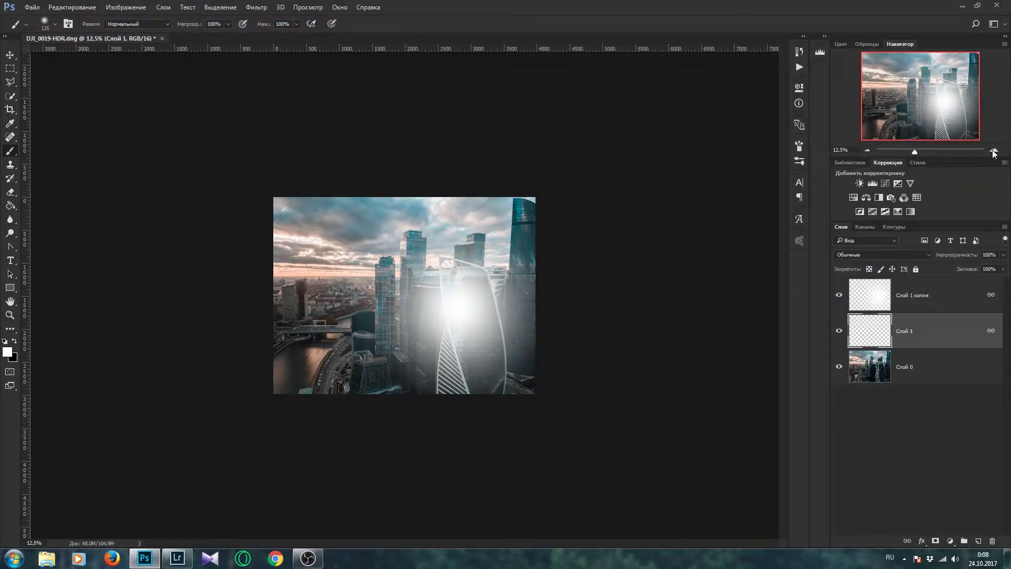
key("ctrl+plus")
left_click(839, 294)
key("v")
mouse_move(350, 299)
left_mouse_down()
mouse_move(358, 299)
mouse_move(171, 198)
mouse_move(208, 204)
left_mouse_up()
left_click(839, 295)
- Tint the original dab with a clipped, colorized Hue/Saturation layer at orange, full saturation
left_click(853, 197)
key("ctrl+alt+g")
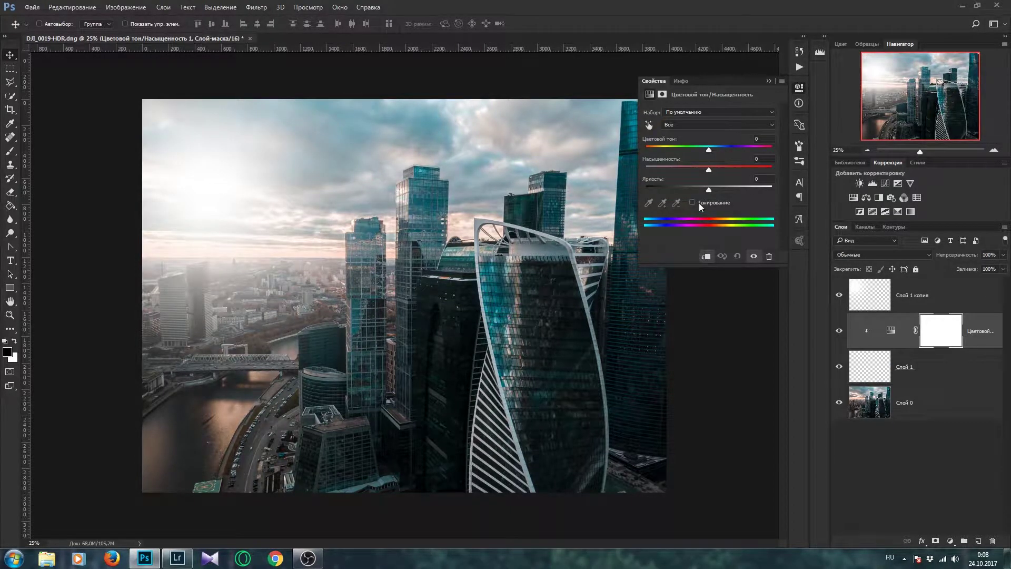
left_click(692, 203)
left_click_drag(677, 170, 772, 170)
left_click_drag(646, 151, 772, 170)
- Tint the enlarged glow with a second clipped Hue/Saturation layer in slightly darkened warm orange
left_click(896, 294)
left_click(853, 197)
key("ctrl+alt+g")
left_click(692, 202)
left_click_drag(646, 150, 656, 150)
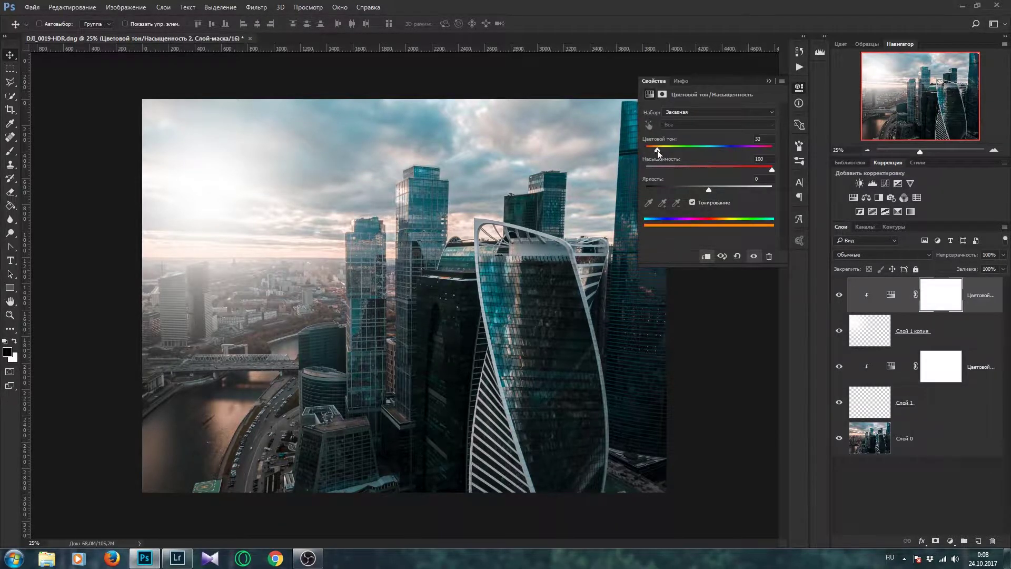
left_click_drag(709, 190, 696, 189)
left_click(838, 330)
- Set Слой 1 and Слой 1 копия to Linear Dodge (Add), lowering Слой 1's fill
left_click(937, 402)
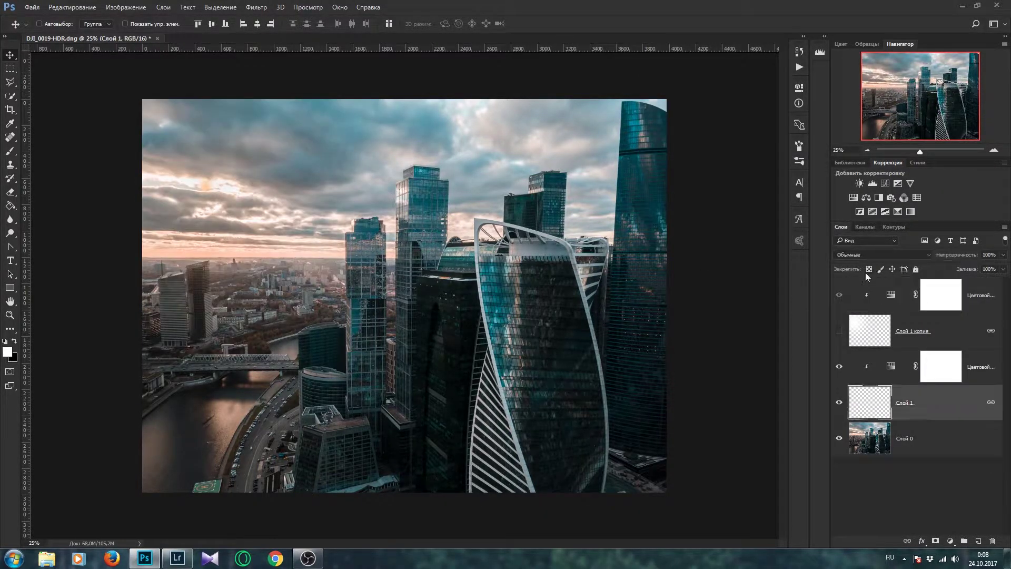
left_click(881, 254)
left_click(874, 334)
left_click_drag(963, 270, 947, 273)
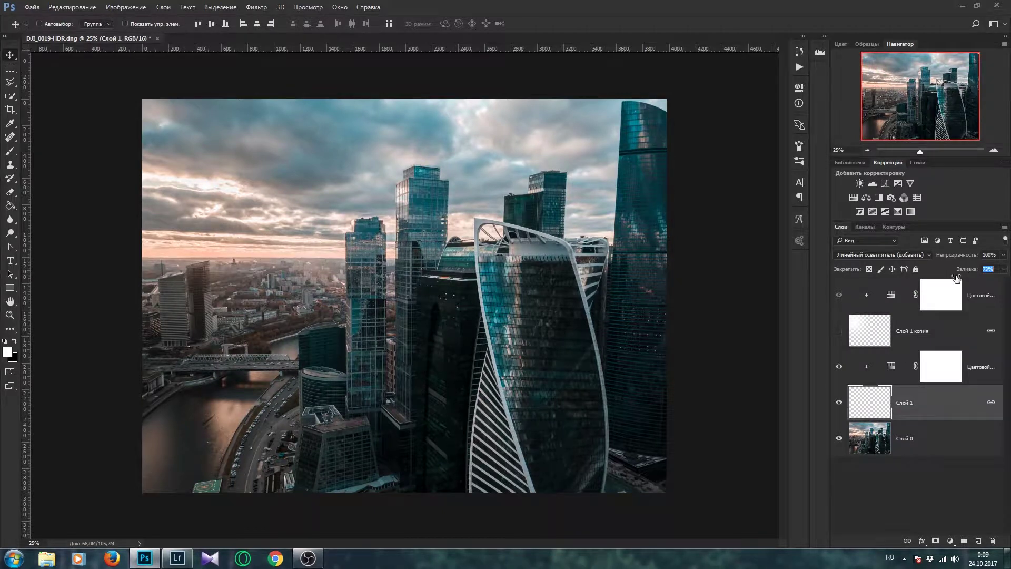
left_click(839, 330)
left_click(884, 319)
left_click(904, 256)
left_click(877, 338)
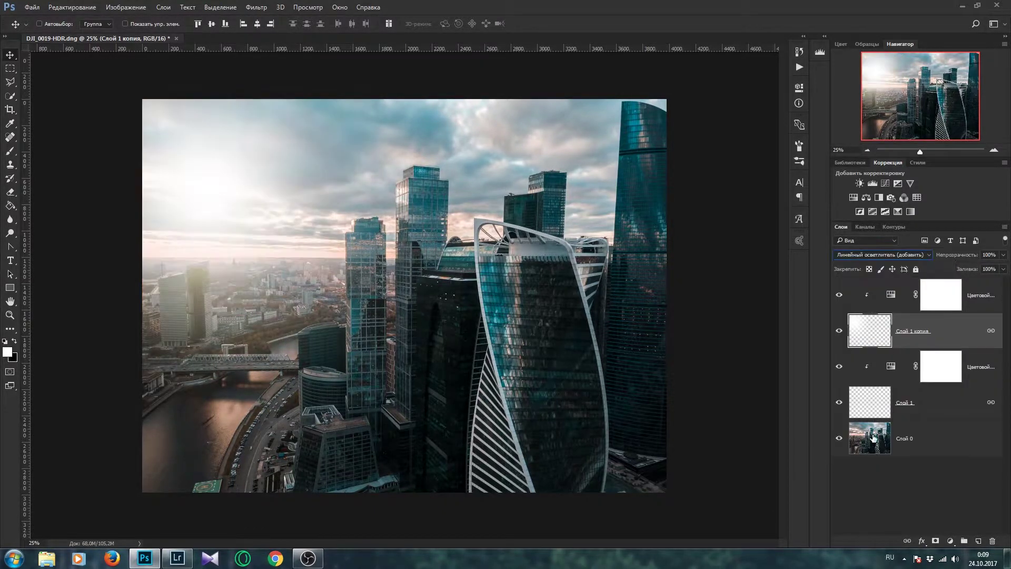
- Group the top four glow and colour layers with Ctrl+G
left_click(892, 296)
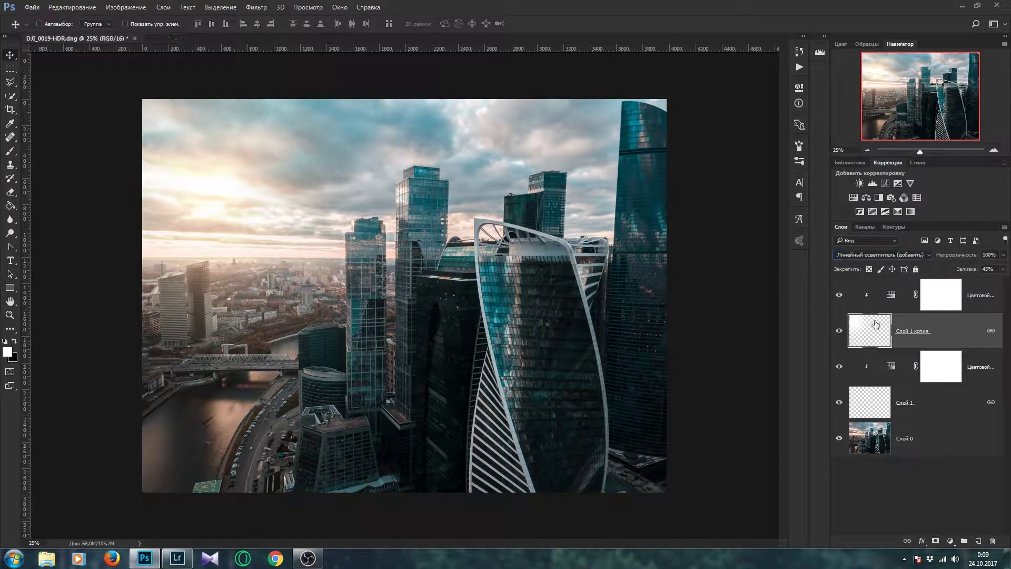
left_click(869, 402, "shift")
key("ctrl+g")
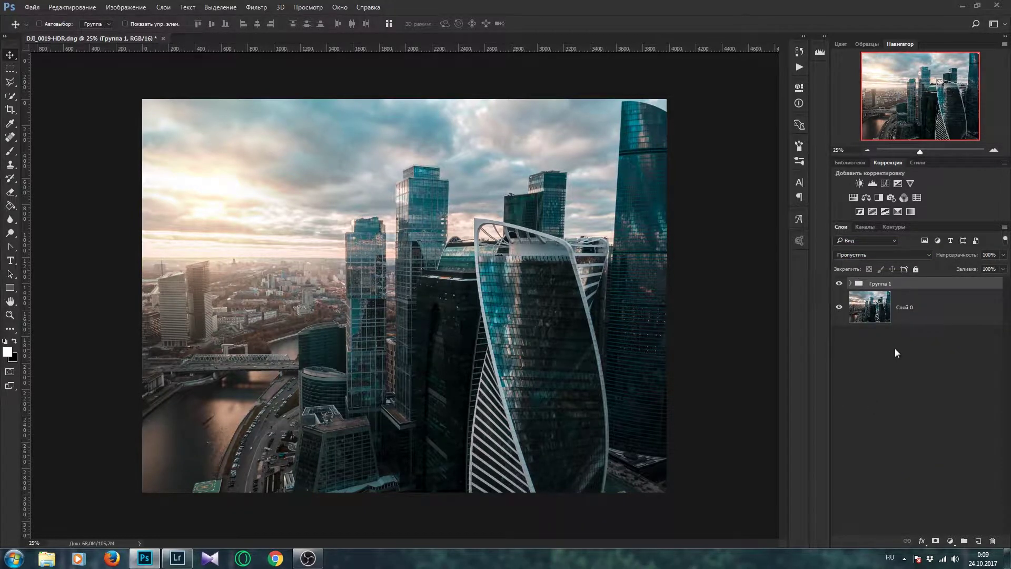
- Add a Gradient Map using a teal Special Effects gradient at 55% opacity
left_click(897, 211)
left_click(688, 111)
left_click(914, 29)
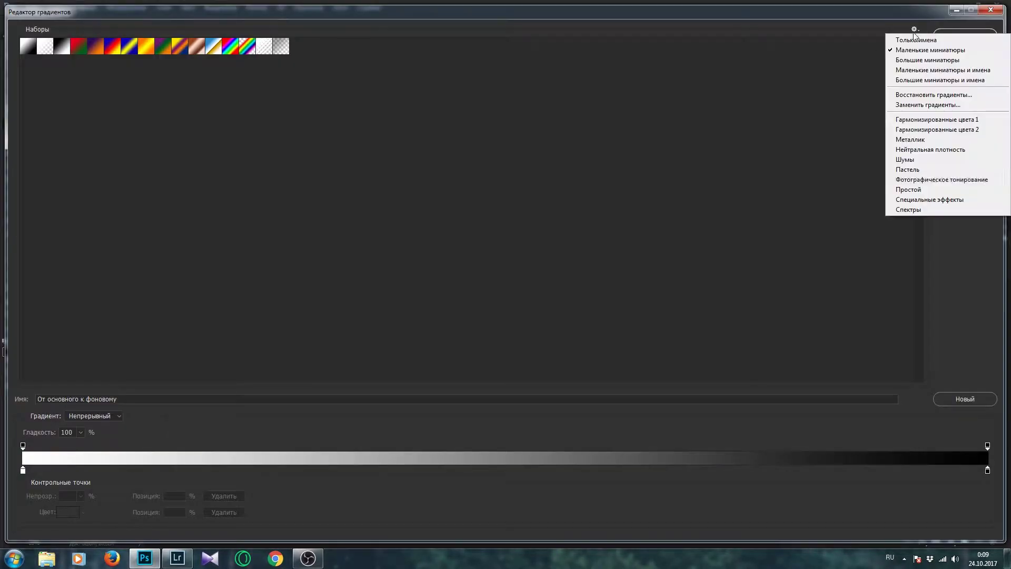
left_click(937, 201)
key("Return")
left_click(604, 46)
key("Return")
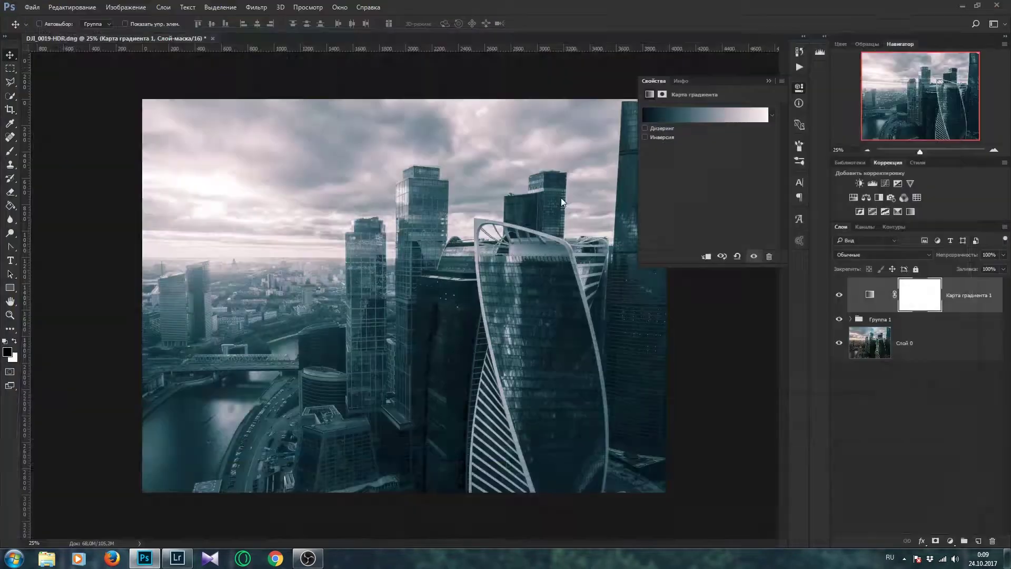
left_click(869, 295)
type("53")
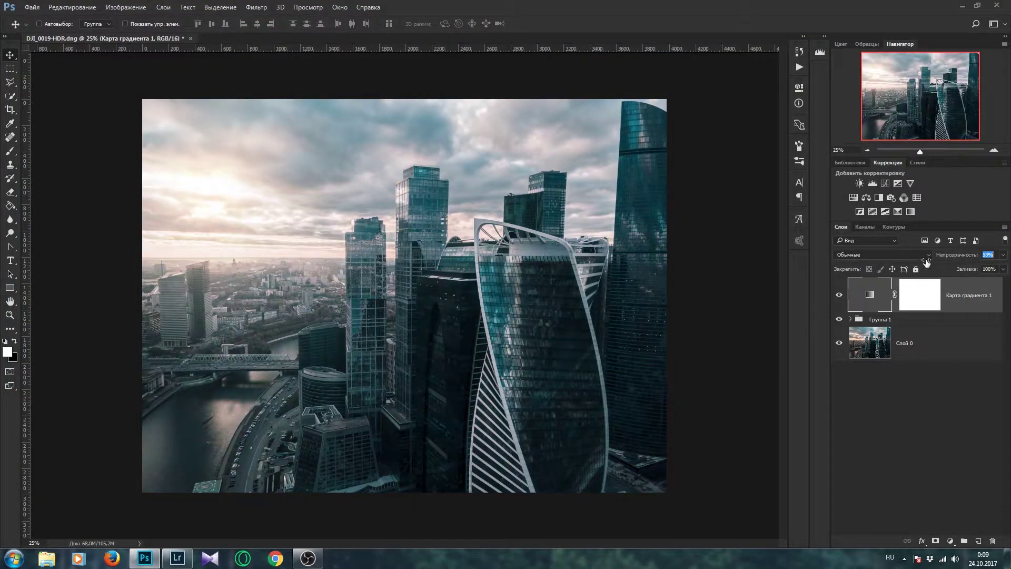
type("55")
- Mask the tint off the sunlit sky, centre and left side with a huge soft brush; add an empty layer
left_click(919, 294)
key("b")
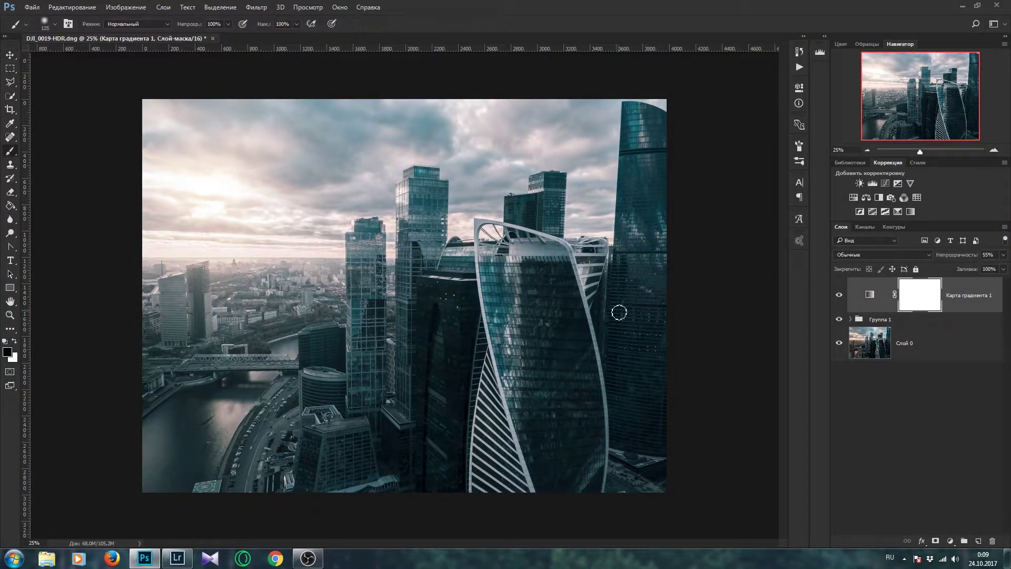
right_click(474, 316)
left_click_drag(513, 306, 538, 307)
key("Return")
left_click_drag(231, 190, 337, 184)
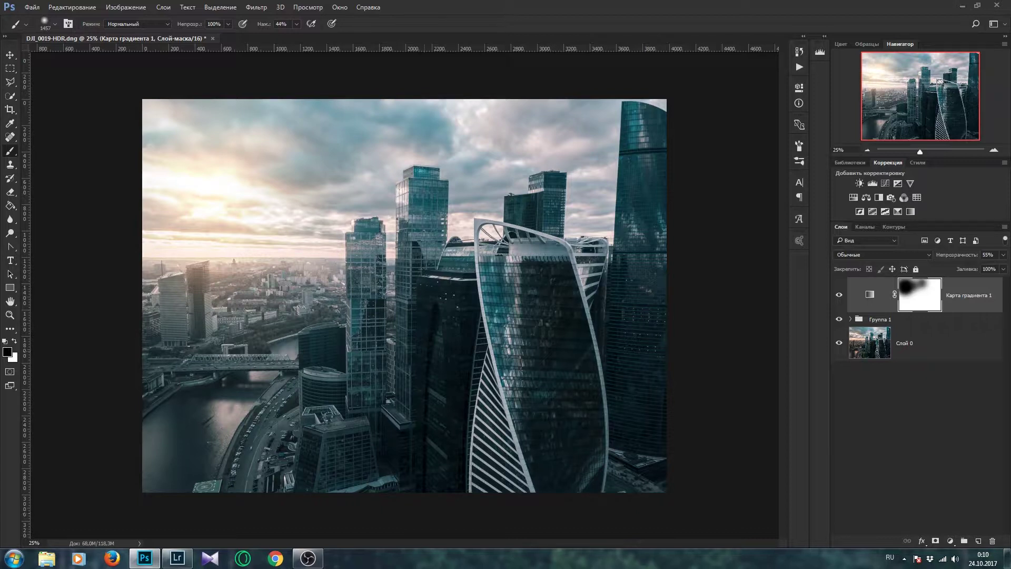
left_click_drag(579, 200, 400, 369)
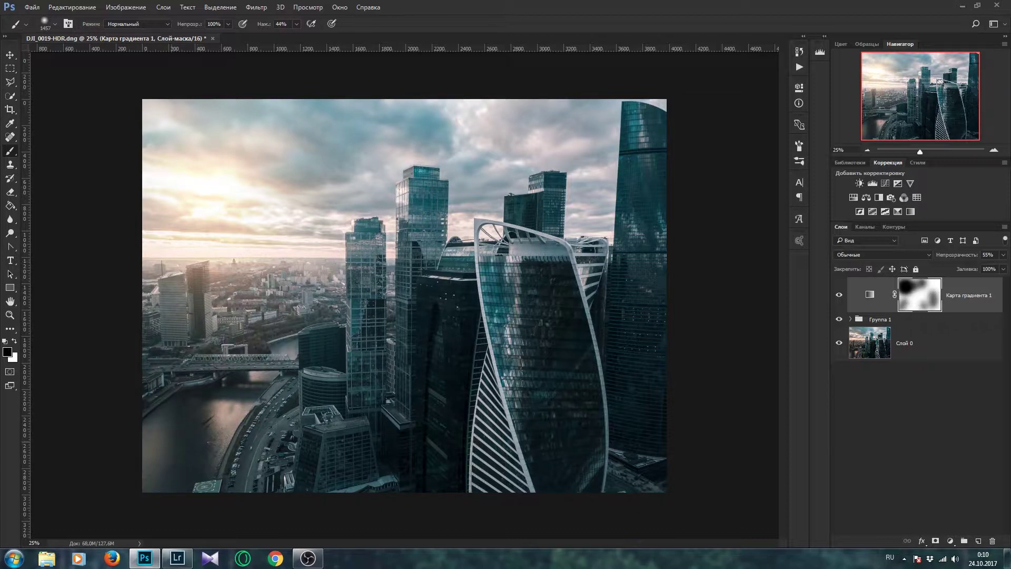
left_click_drag(221, 252, 226, 453)
left_click(870, 299)
key("x")
left_click(978, 541)
- Switch to the Gradient tool and restore the default gradient presets
key("g")
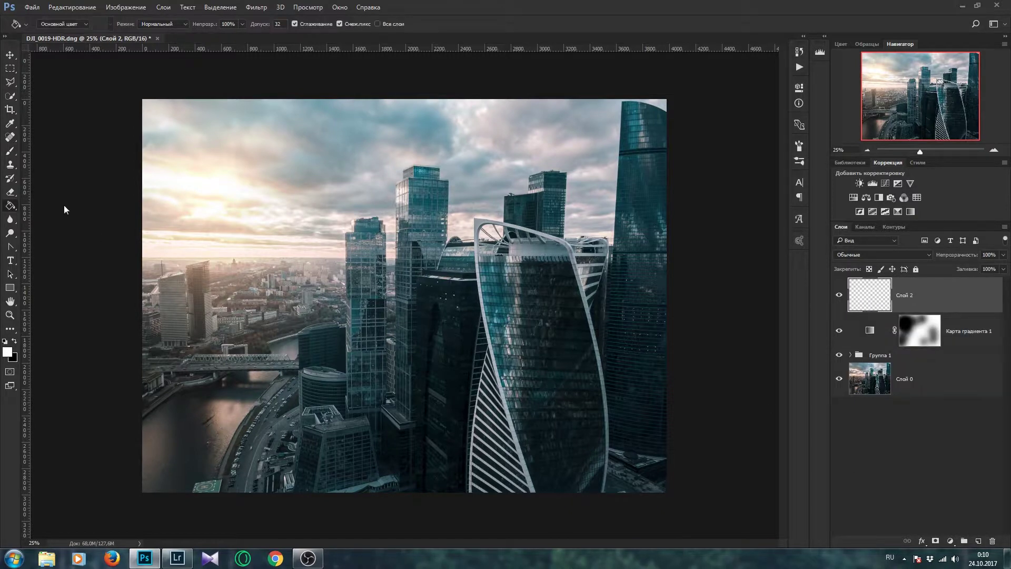
right_click(10, 206)
left_click(58, 205)
left_click(60, 24)
left_click(914, 29)
left_click(884, 92)
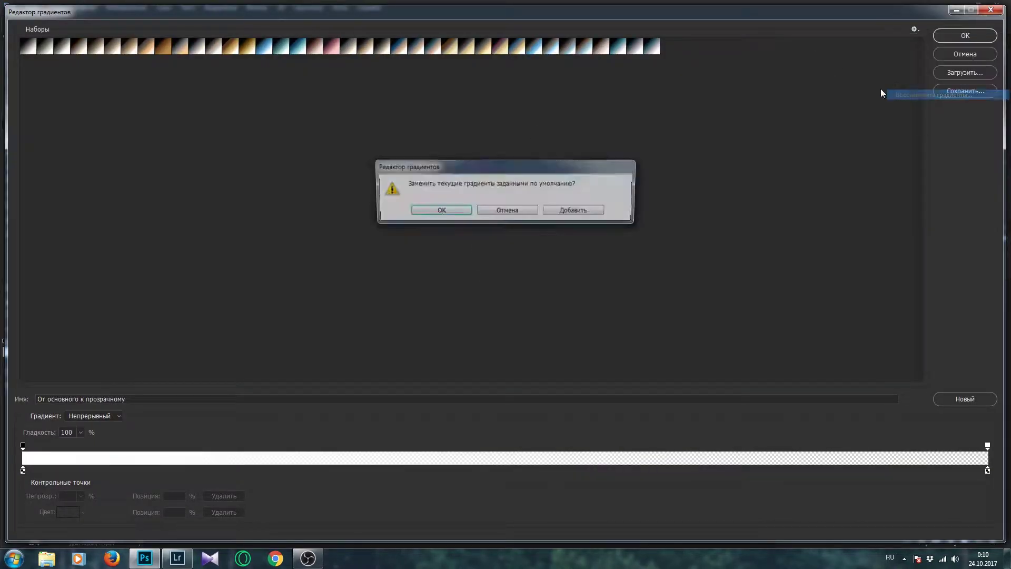
key("Return")
left_click(965, 35)
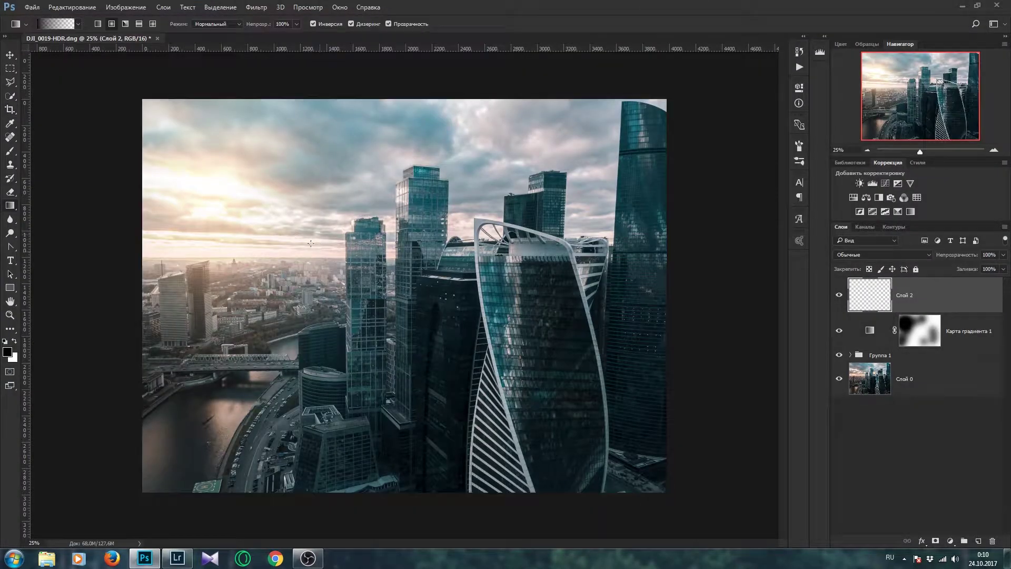
- Place centre guides and draw a dark radial vignette outward from the image centre on Слой 2
key("v")
left_click_drag(25, 268, 404, 268)
left_click_drag(506, 48, 505, 296)
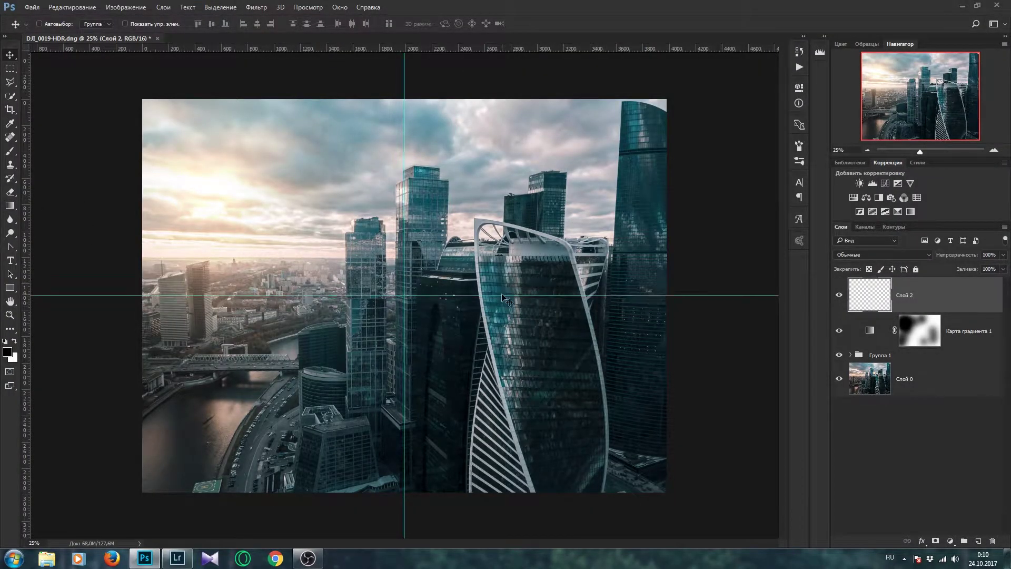
key("g")
left_click_drag(403, 295, 667, 98)
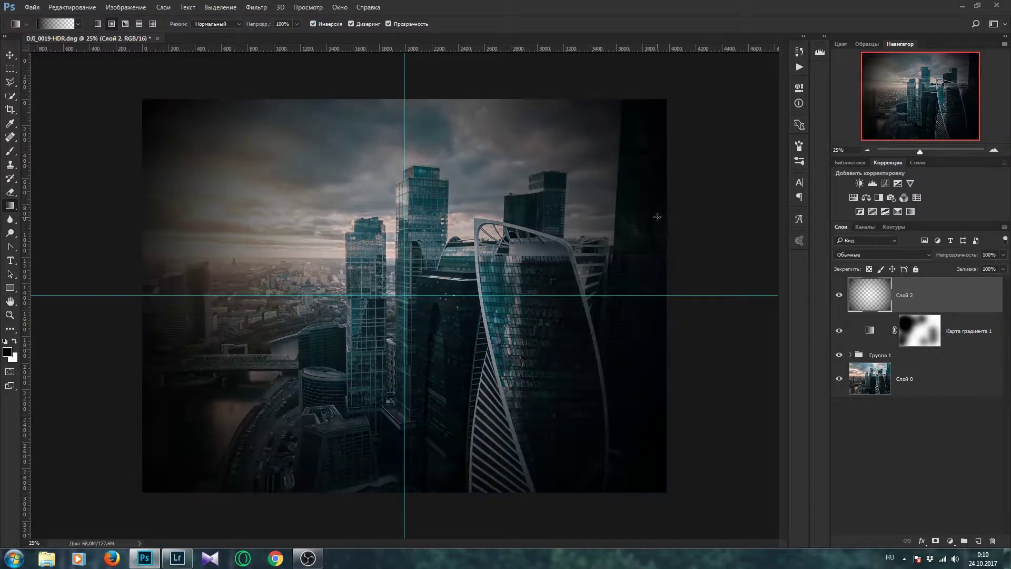
- Set the vignette to 45% opacity and mask it off the sunlit sky and water
left_click(935, 541)
key("4")
key("5")
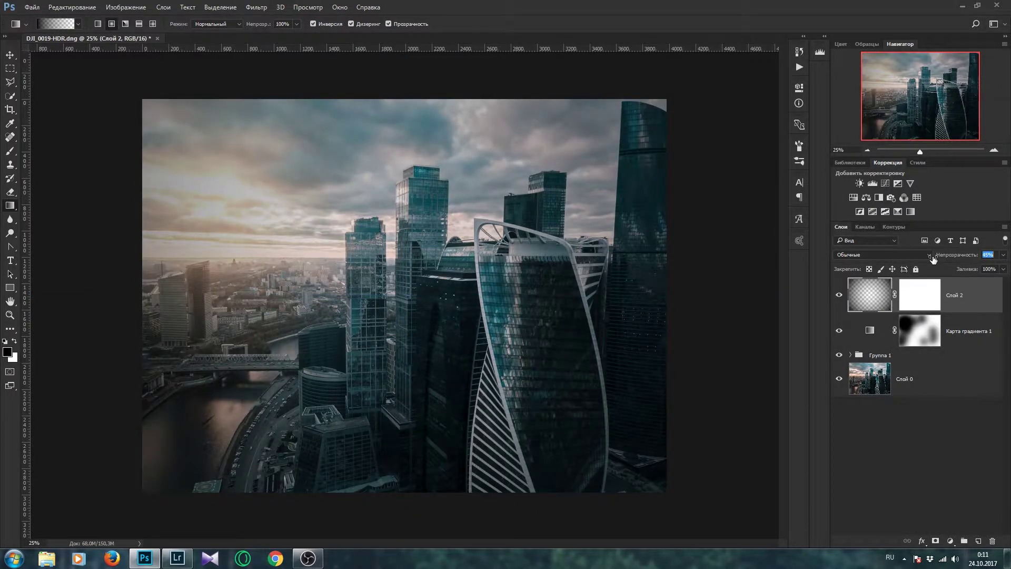
key("b")
left_click_drag(226, 177, 193, 524)
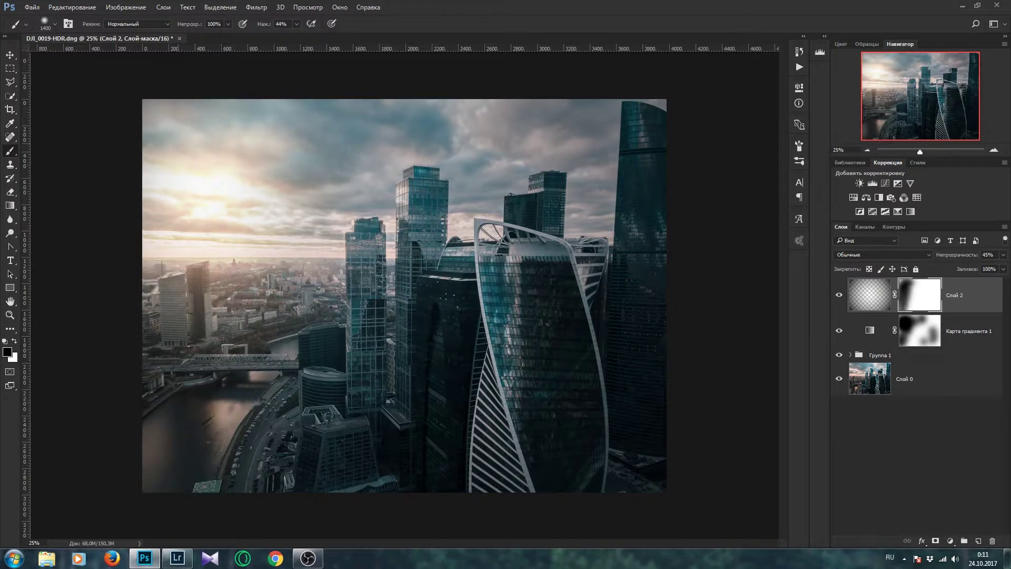
mouse_move(195, 148)
left_mouse_down()
mouse_move(289, 241)
mouse_move(474, 158)
left_mouse_up()
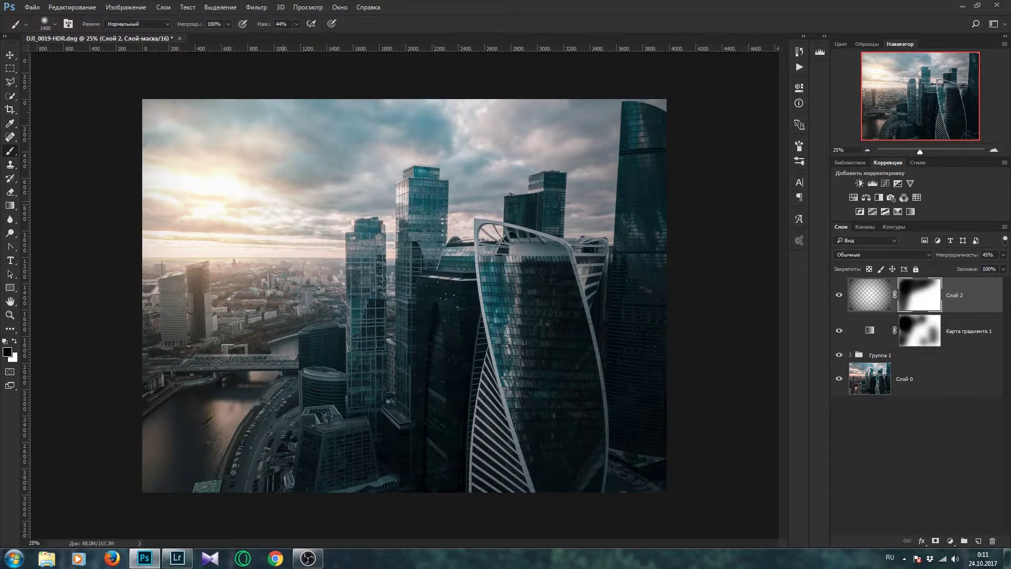
left_click(913, 484)
left_click(859, 305)
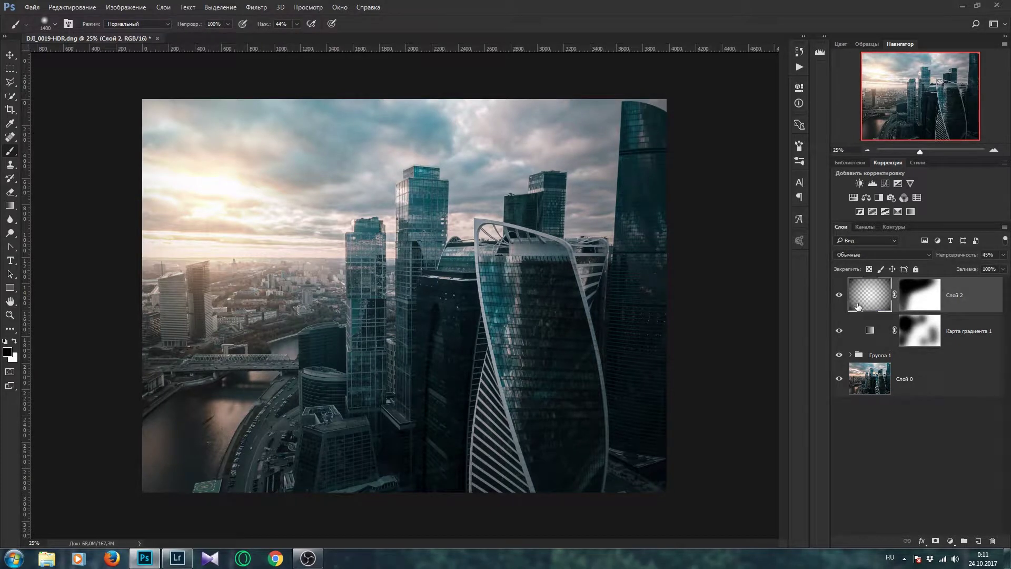
- Stamp all visible layers into a merged copy and fill a new Слой 4 beneath it with black
key("ctrl+alt+shift+e")
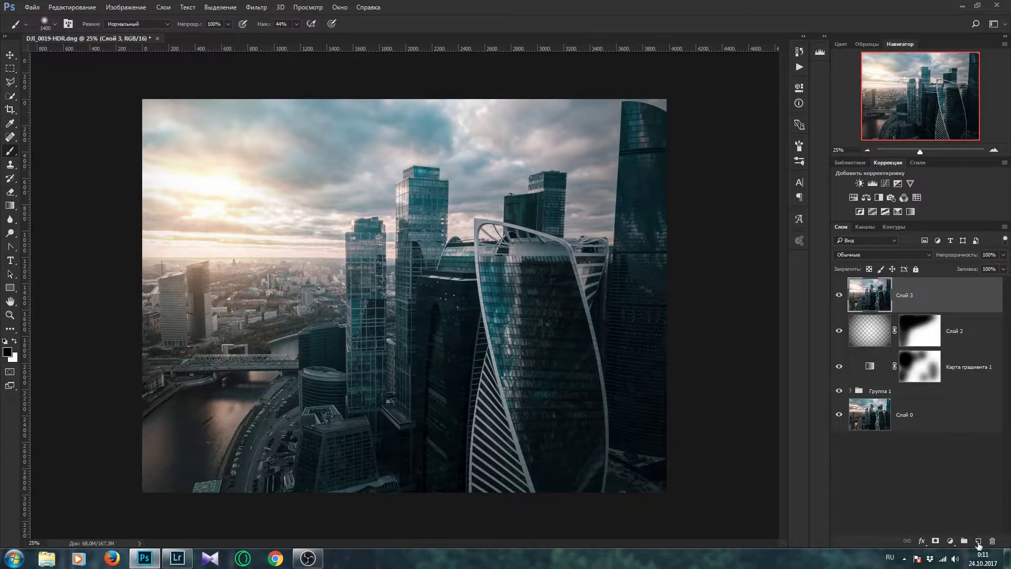
left_click(978, 541, "ctrl")
key("g")
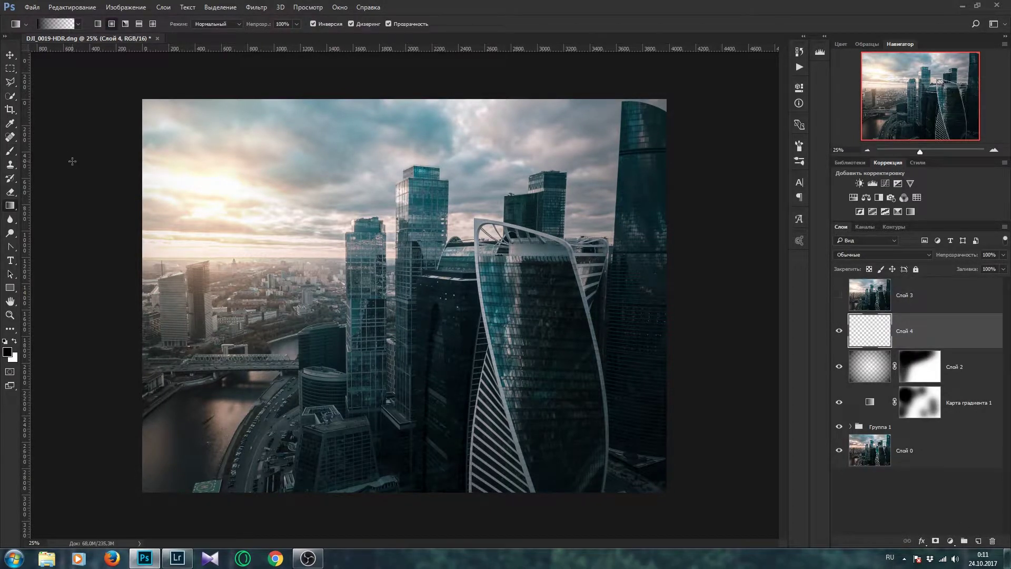
key("shift+g")
left_click(325, 224)
left_click(838, 295)
left_click(869, 299)
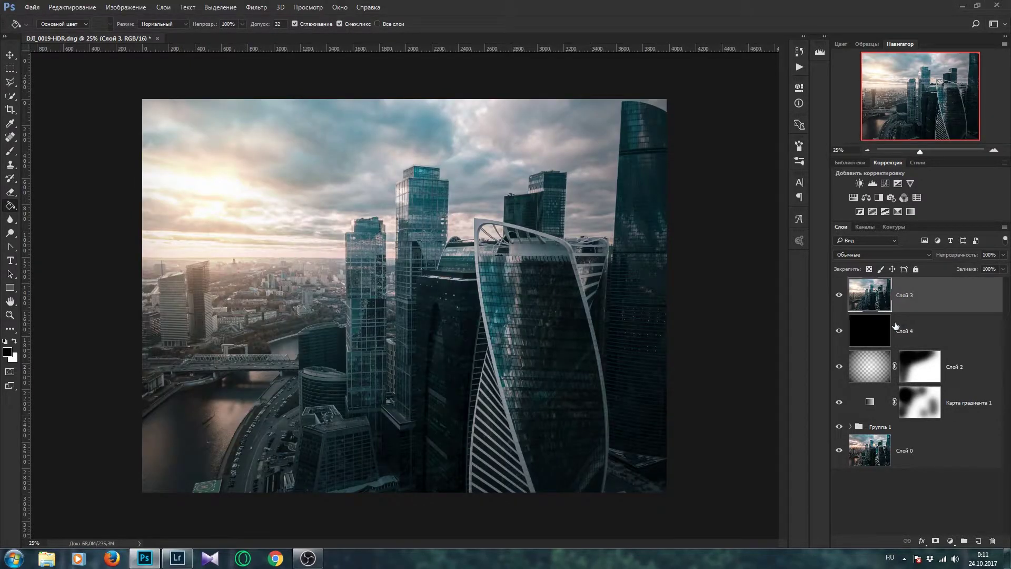
- Mask the merged copy to a wide 2.39:1 band, then unlink the mask and shift the picture up
key("m")
left_click_drag(141, 200, 695, 377)
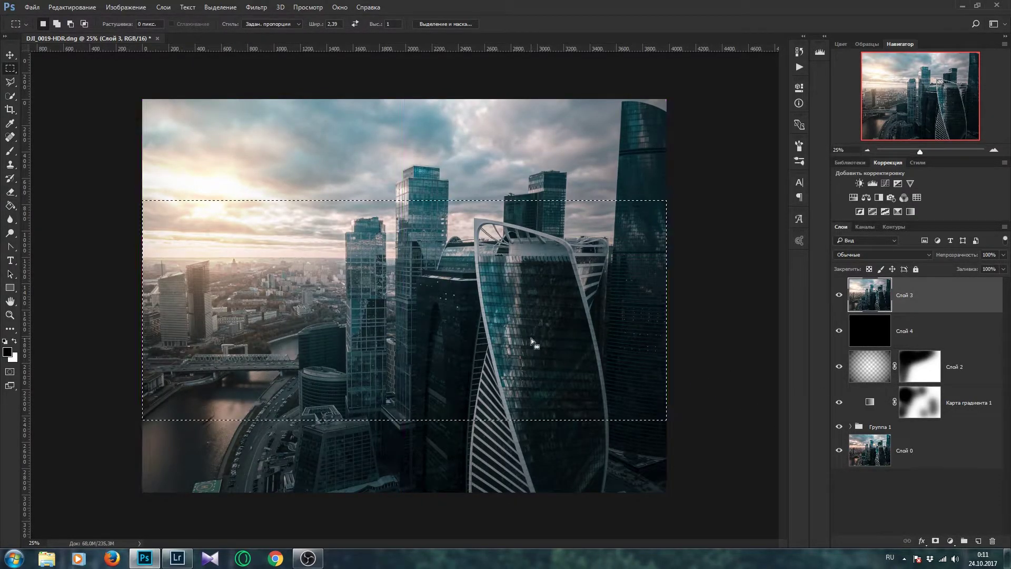
mouse_move(535, 343)
left_mouse_down()
mouse_move(534, 312)
mouse_move(530, 325)
left_mouse_up()
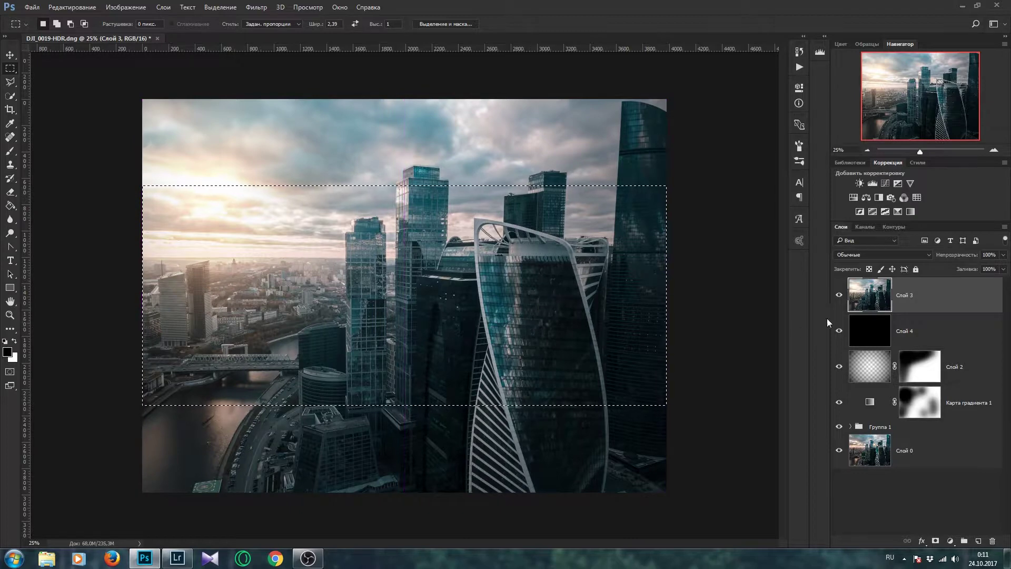
left_click(935, 541)
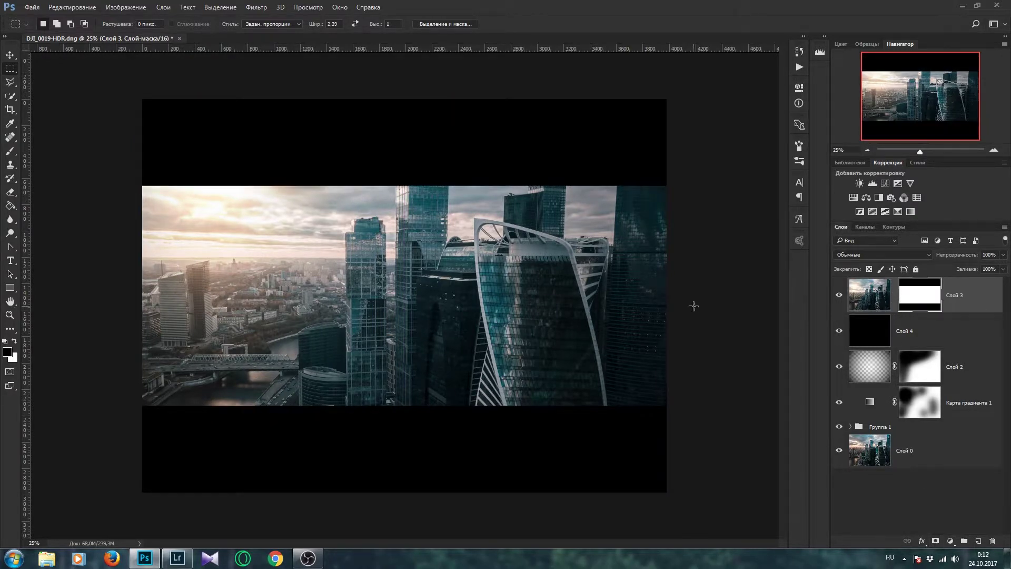
left_click(894, 296)
key("v")
left_click_drag(389, 305, 389, 285)
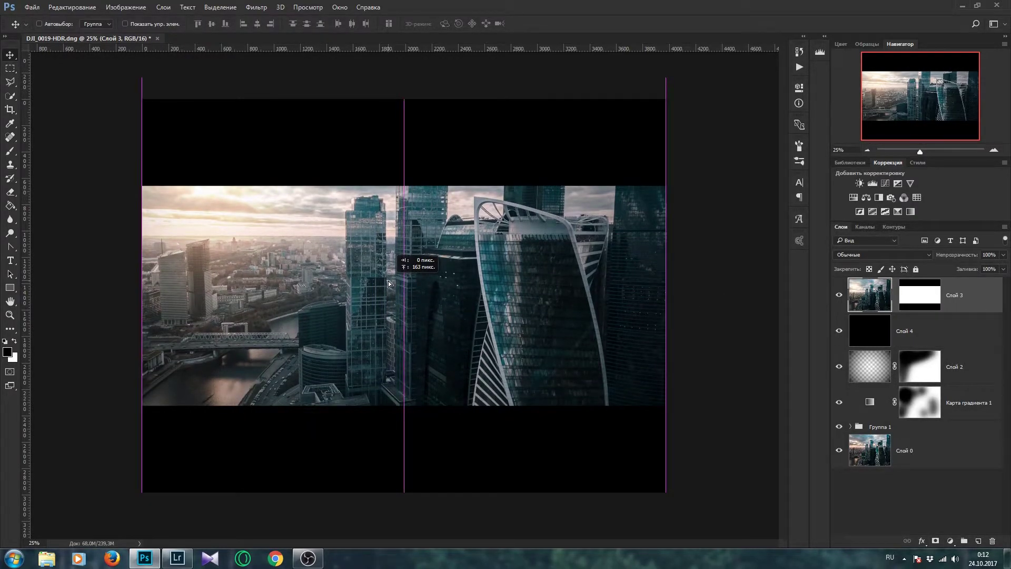